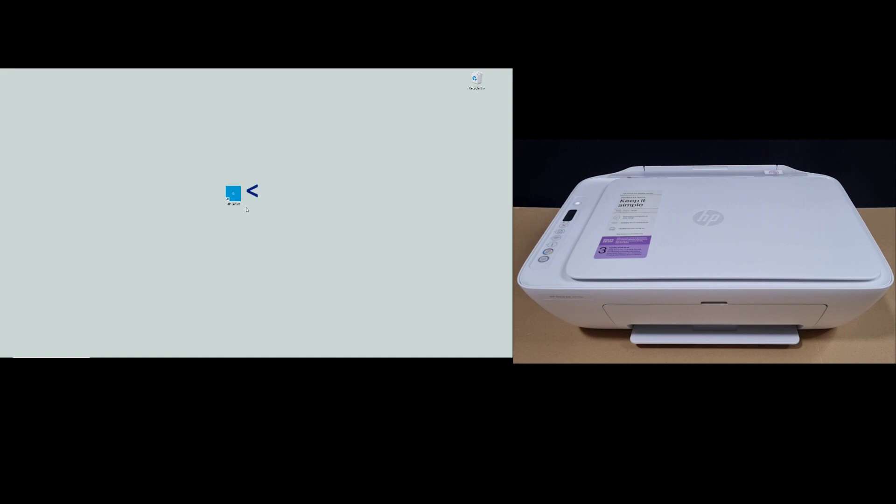
- Launch HP Smart and search for a new printer, finding the HP DeskJet 2800 series
double_click(233, 195)
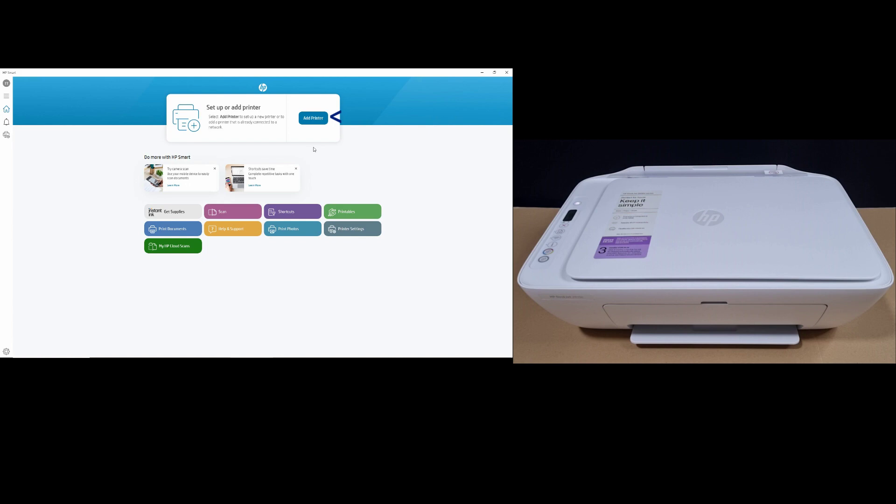
left_click(313, 118)
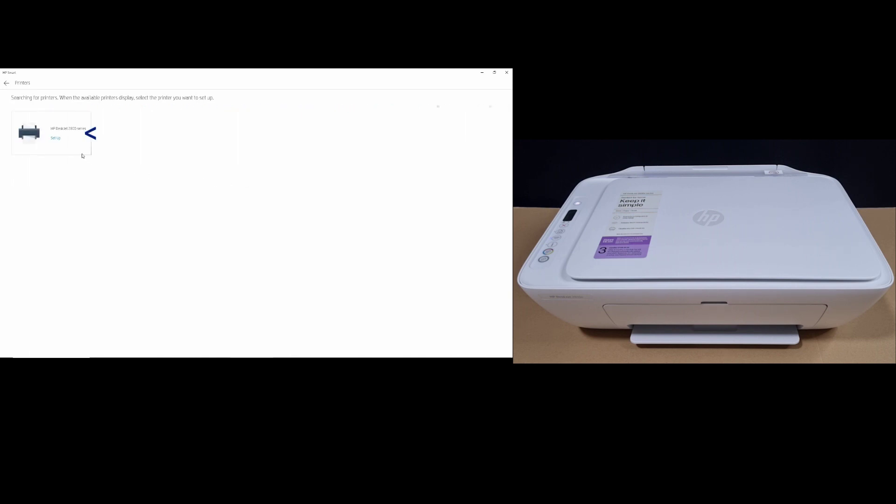
- Set up the HP DeskJet 2800 series and reach its Wi-Fi connection step
left_click(57, 139)
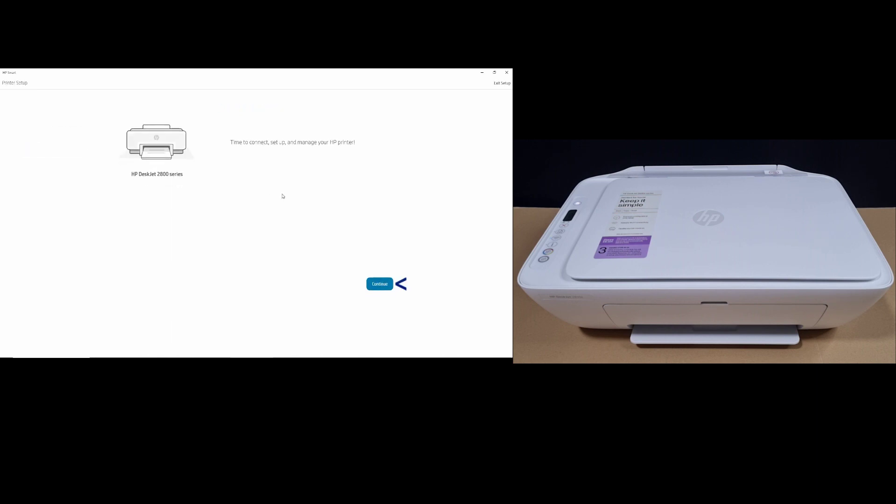
left_click(381, 290)
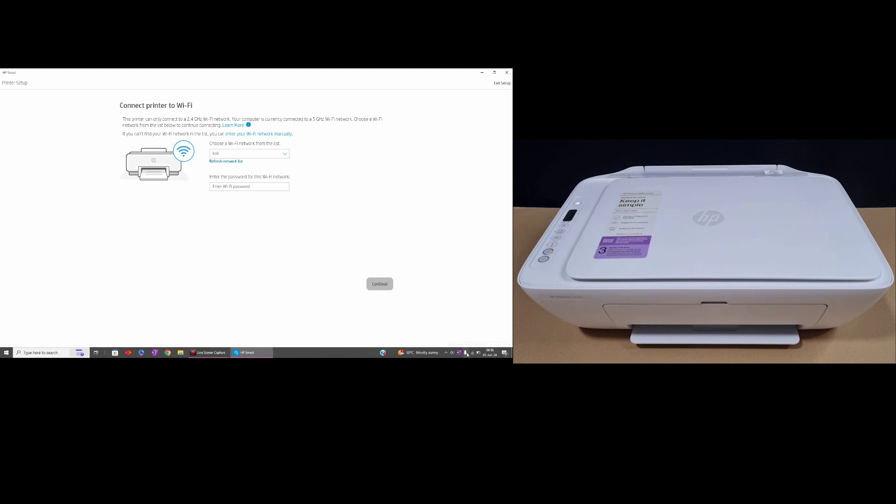
- Join the computer to the Technology Tips 2.4GHz Wi-Fi network
left_click(467, 355)
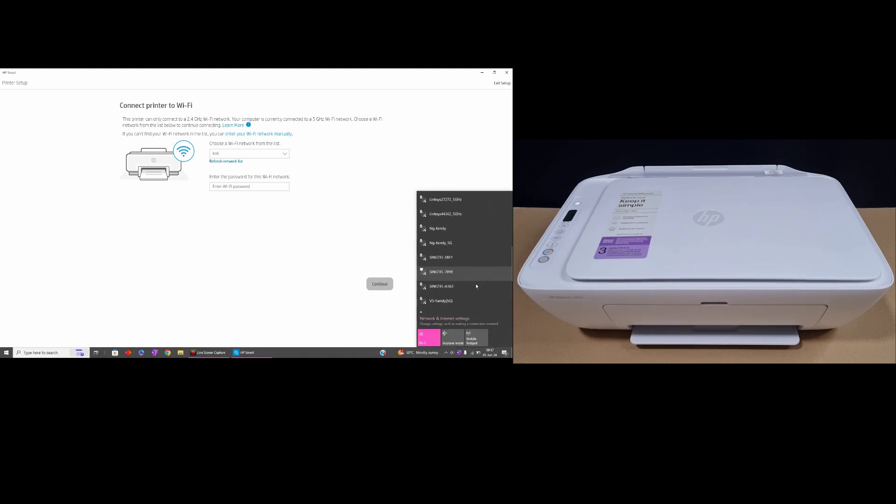
scroll(476, 284, "up", 3)
scroll(475, 284, "up", 5)
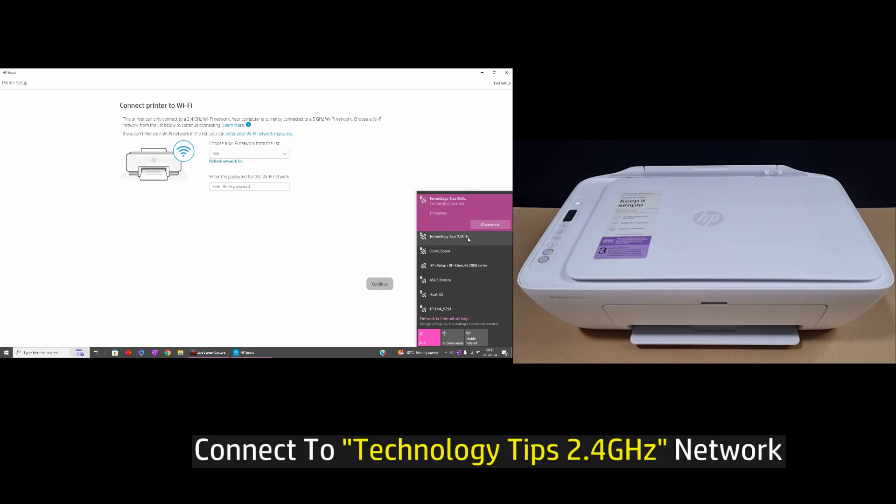
left_click(468, 237)
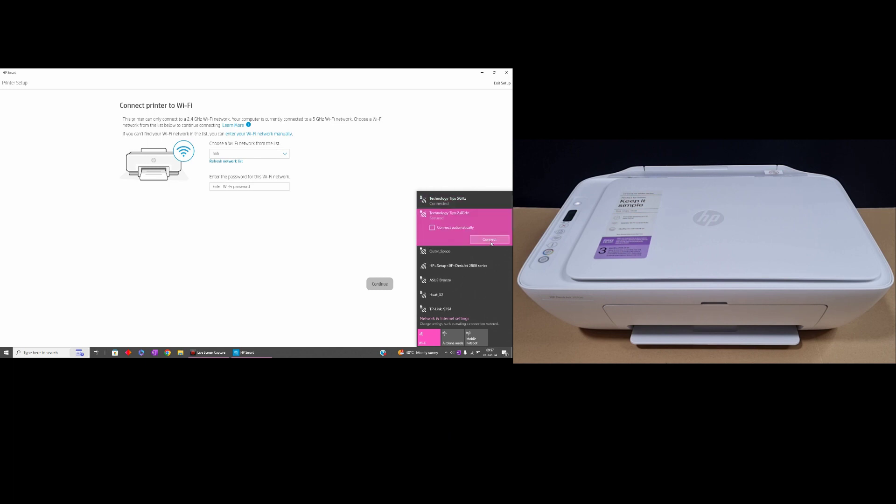
left_click(490, 240)
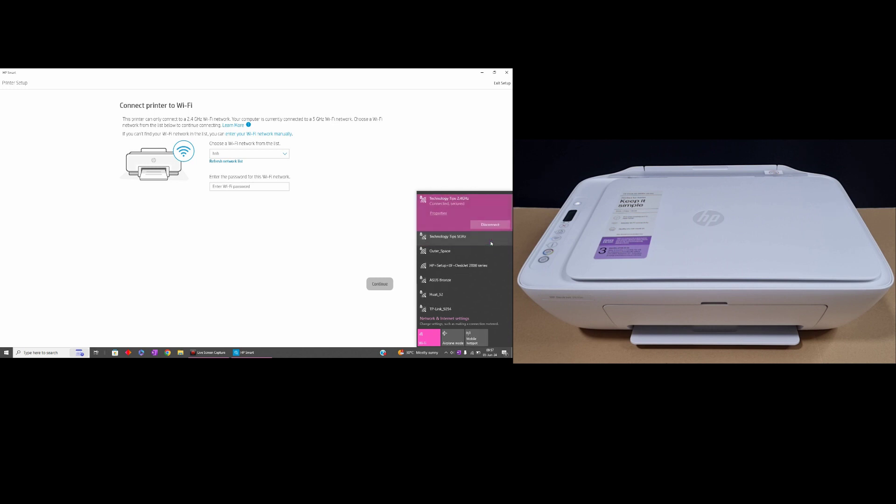
- Refresh the network list, pick Technology Tips 2.4GHz for the printer, and enter its password
left_click(362, 204)
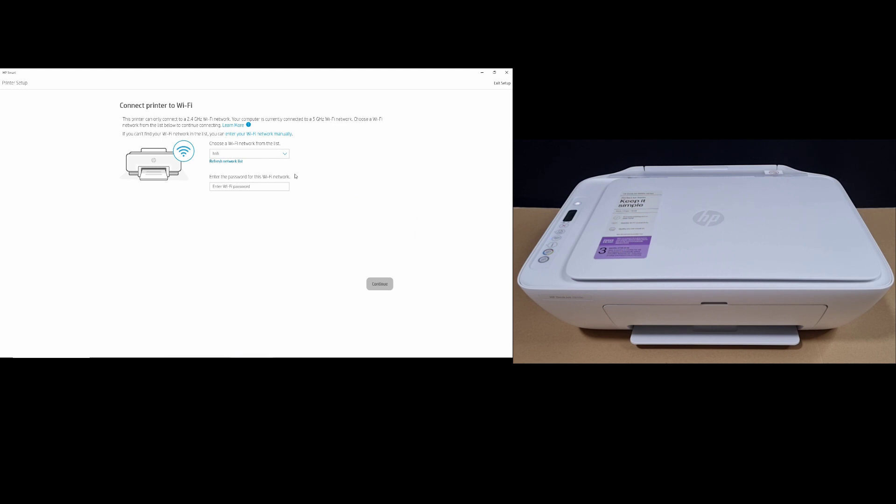
left_click(230, 165)
left_click(280, 155)
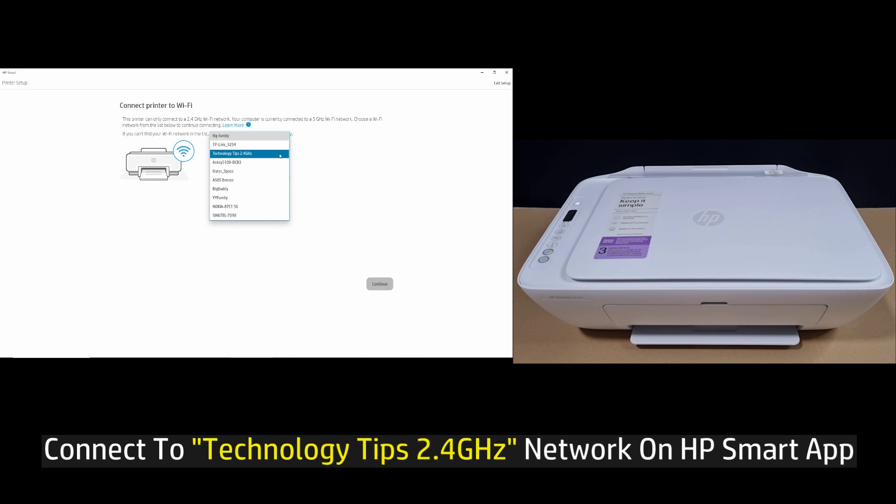
left_click(280, 155)
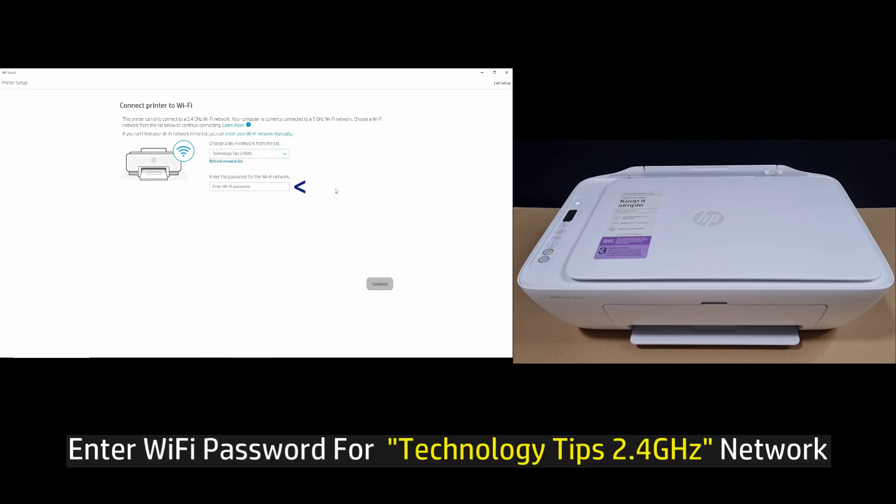
left_click(276, 187)
type("**********")
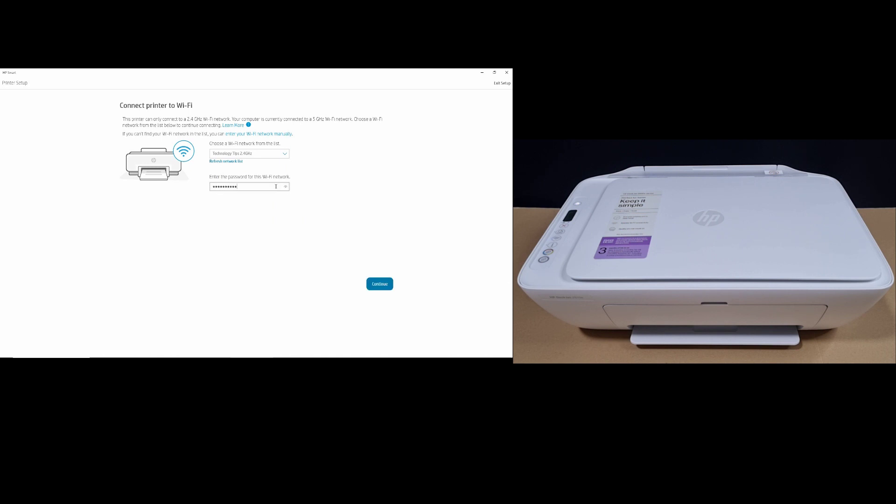
- Submit the Technology Tips 2.4GHz network and password to connect the printer
left_click(380, 283)
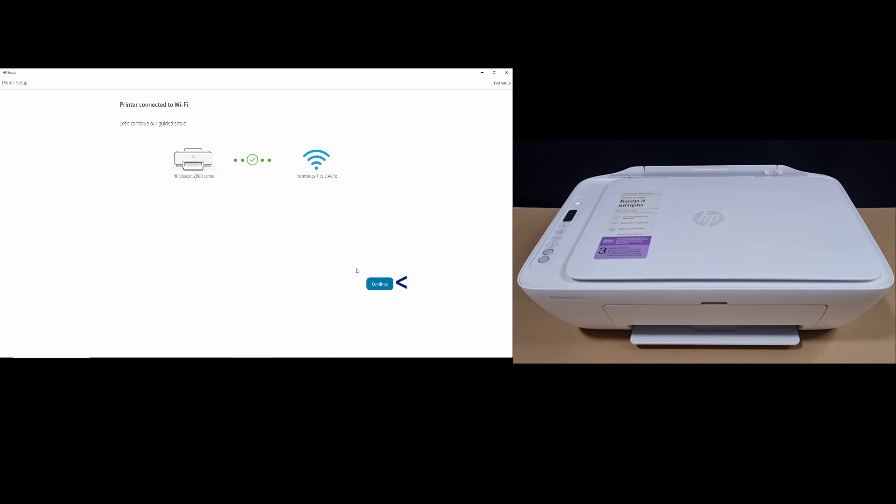
- Continue past the Wi-Fi connection confirmation to the next setup screen
left_click(379, 284)
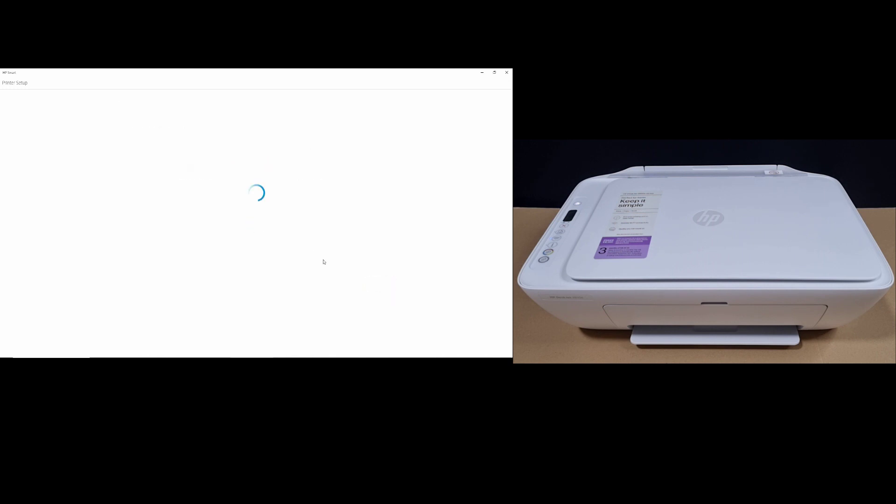